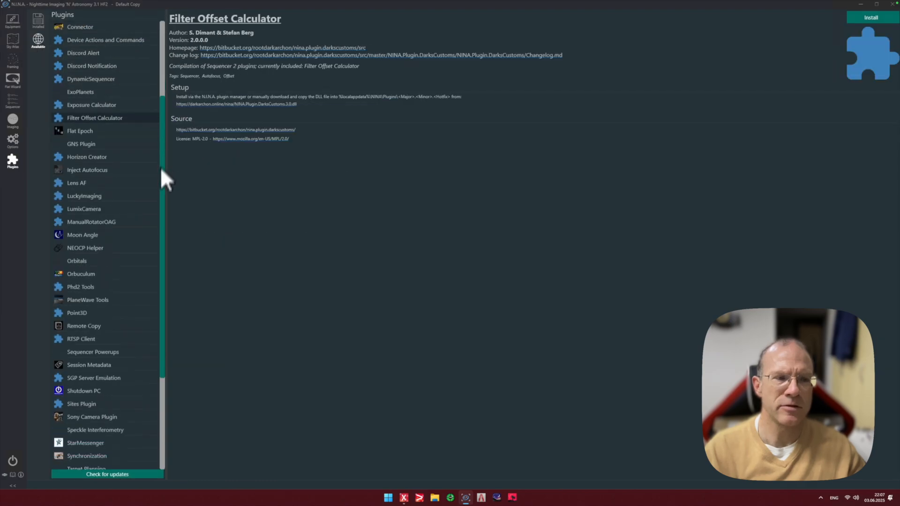
Step: Look through the available plugins and open the list of installed plugins
drag(161, 168, 157, 227)
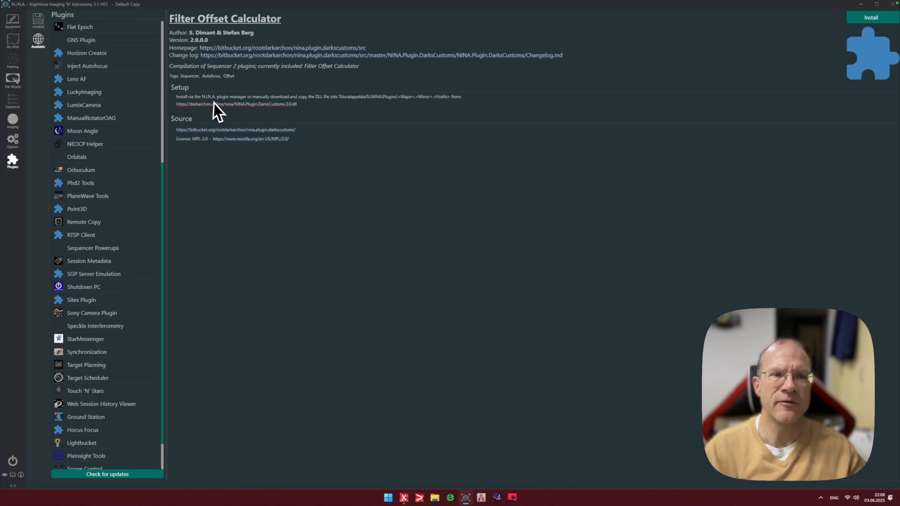
click(38, 20)
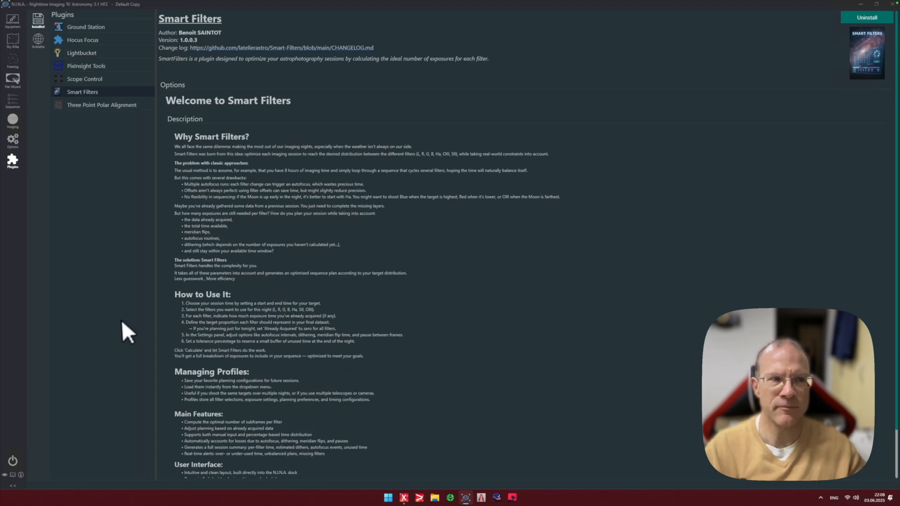
Step: Go to the imaging workspace, hide the Smart Filters panel and show it again
click(12, 123)
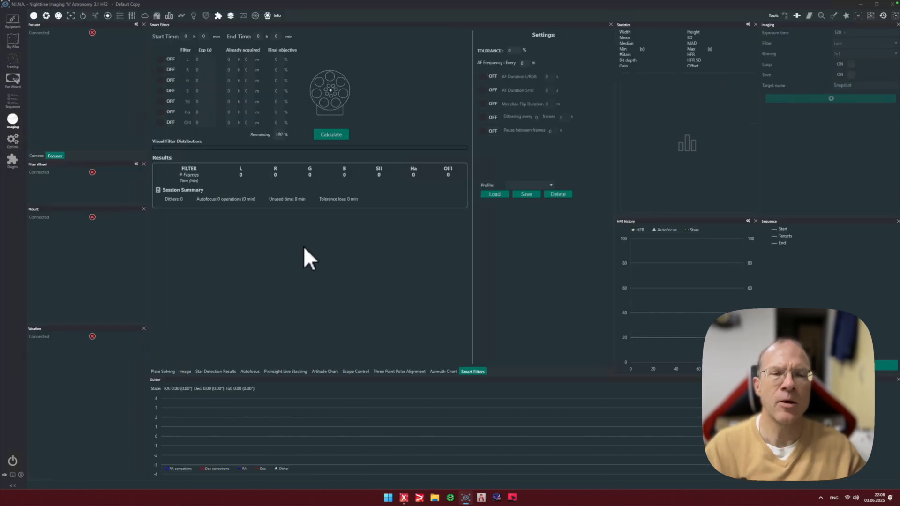
click(268, 17)
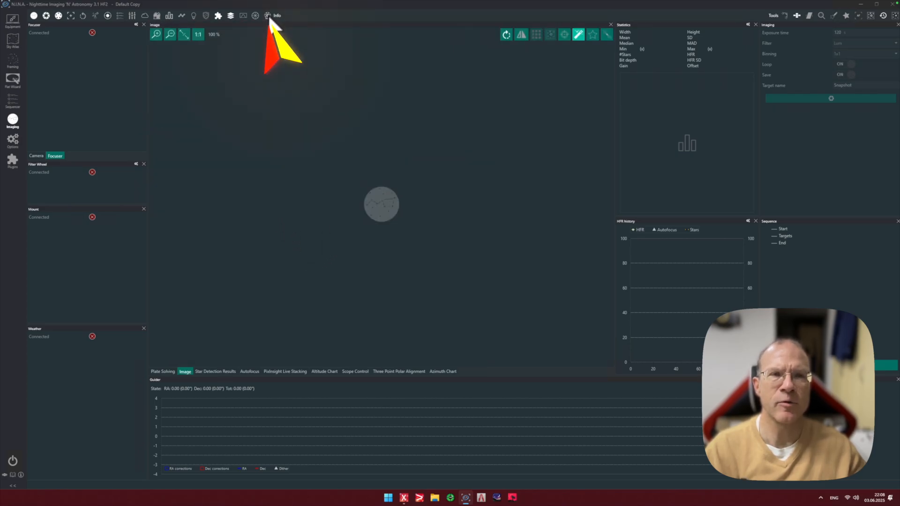
click(268, 17)
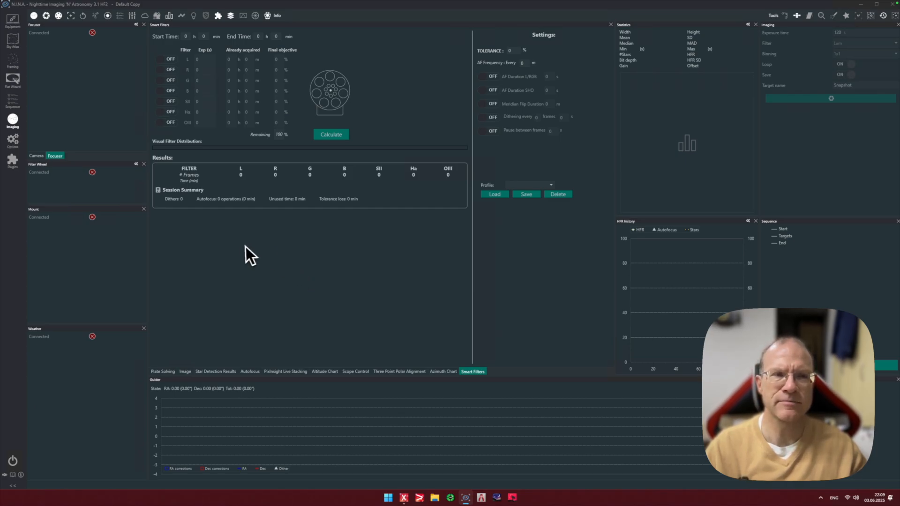
Step: Enable the Ha, OIII, SII, R, G and B filters in Smart Filters, leaving L off
click(165, 112)
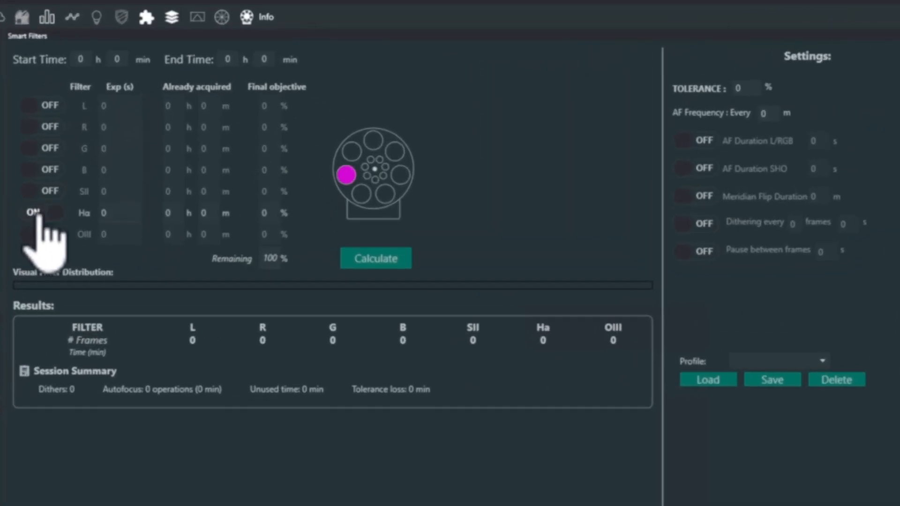
click(34, 234)
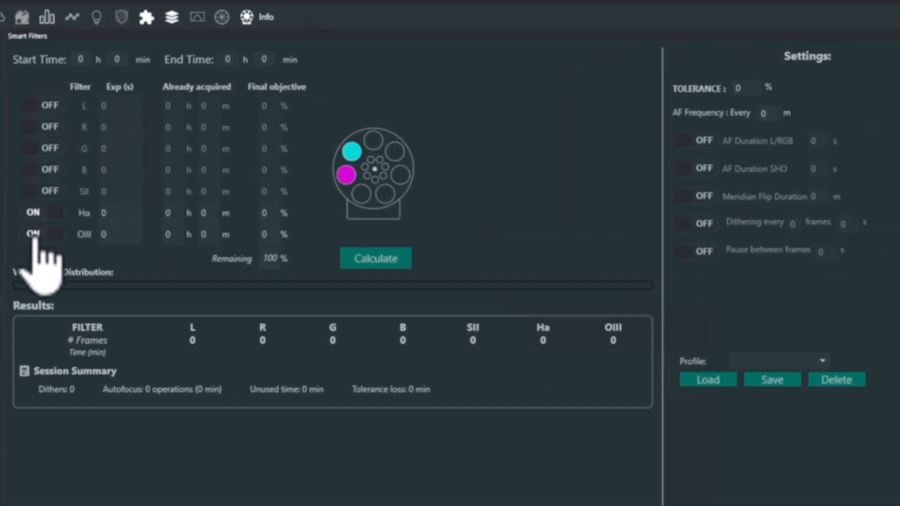
click(35, 193)
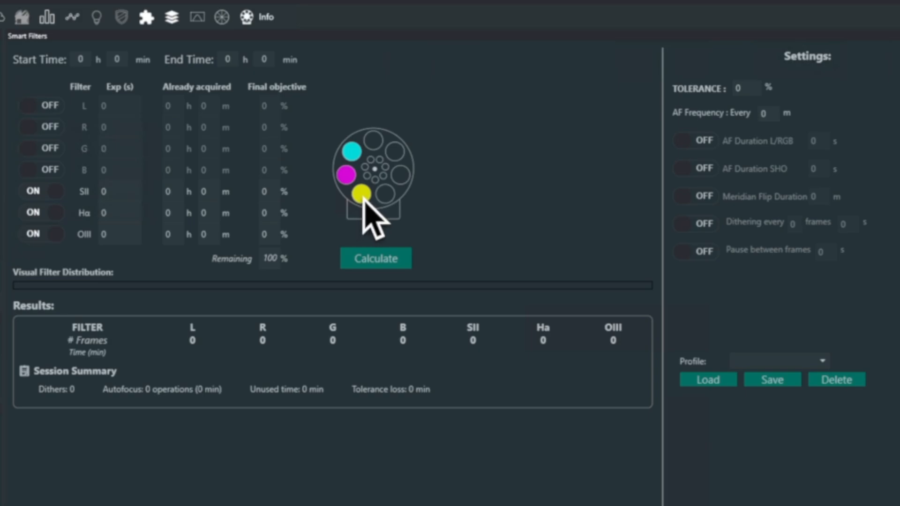
click(35, 128)
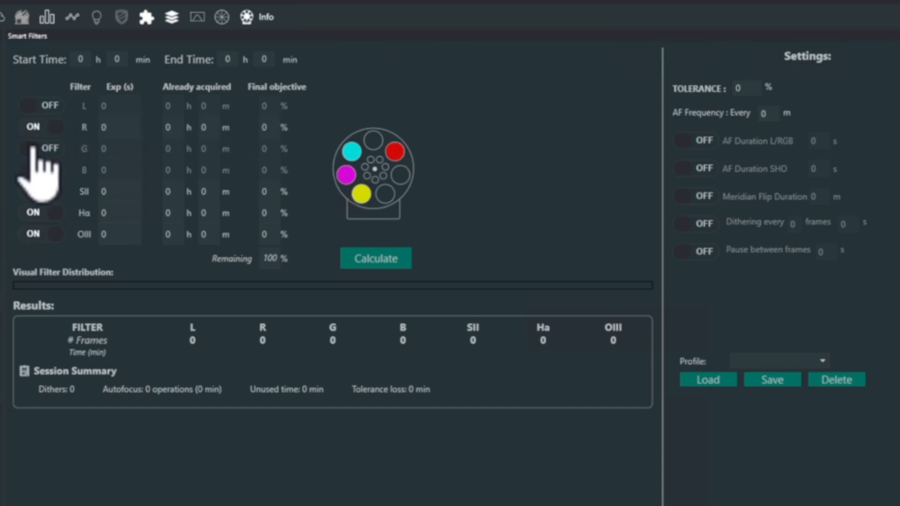
click(35, 149)
click(32, 169)
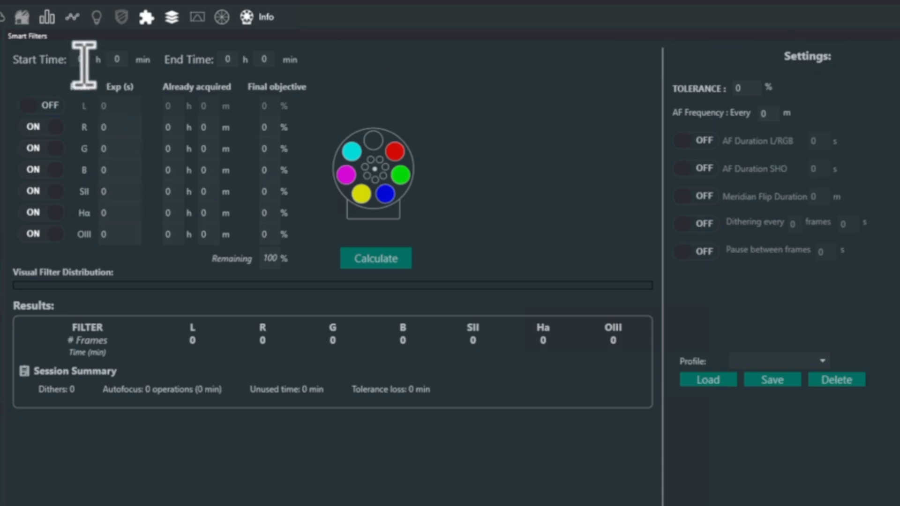
Step: Set the session's start time to 23 h and its end time to 4 h
click(87, 60)
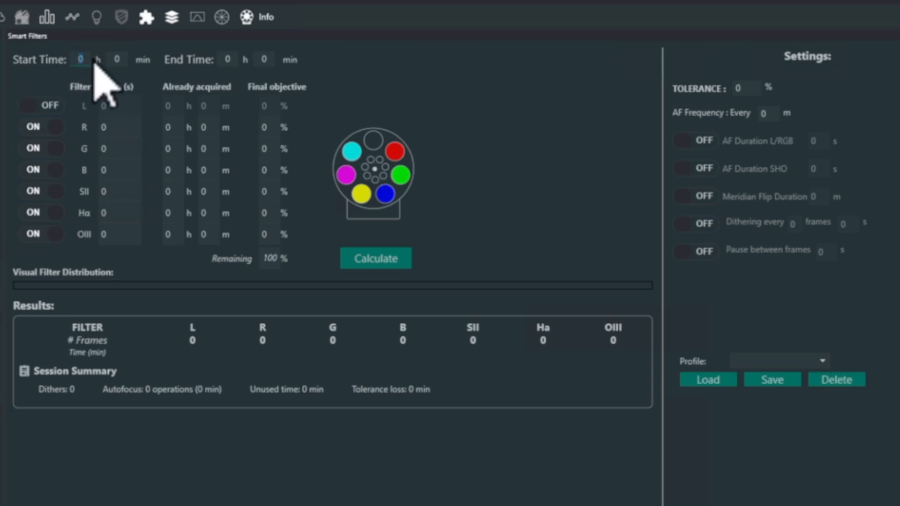
text(23)
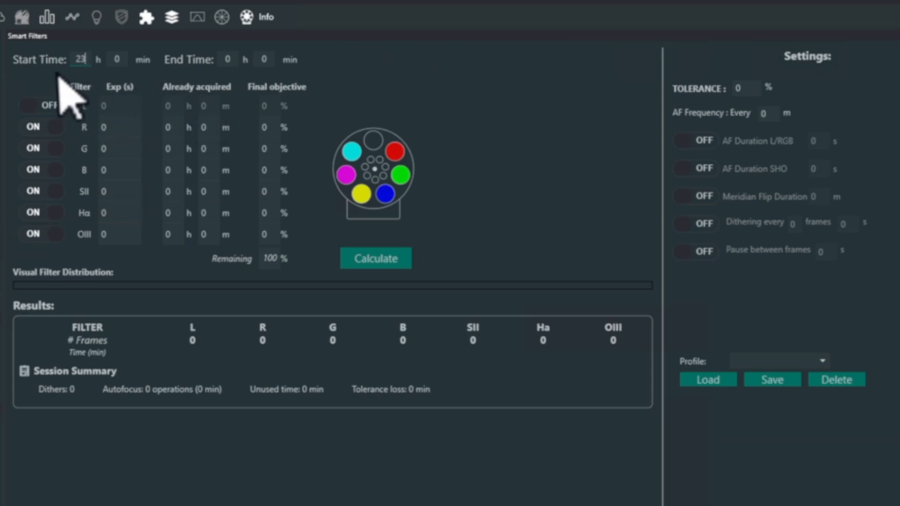
click(237, 60)
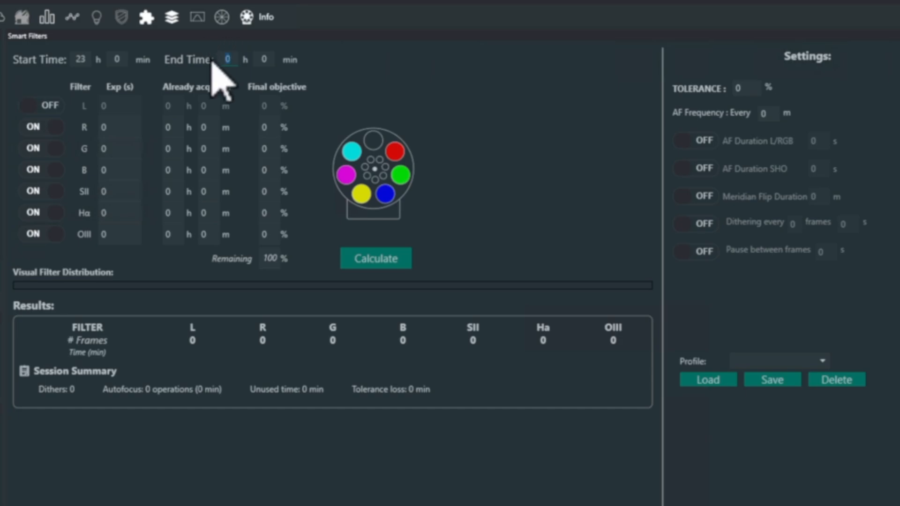
text(4)
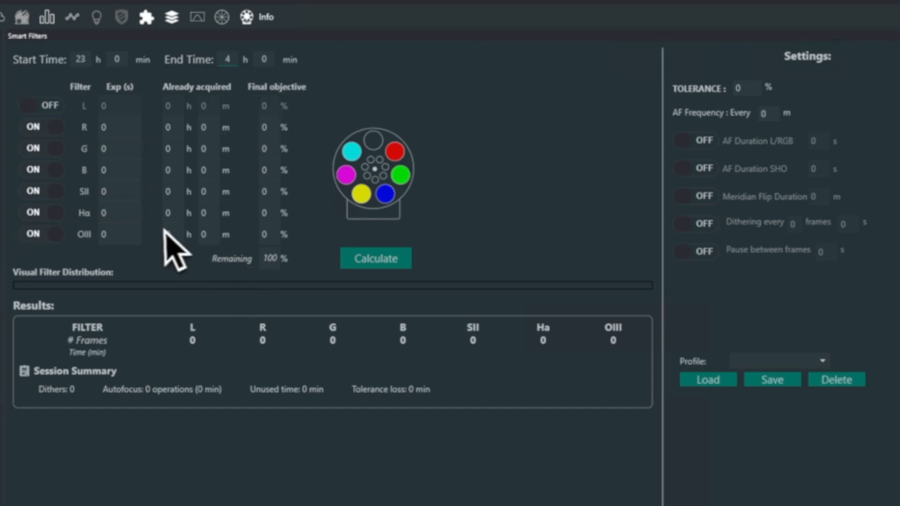
Step: Set the final objective to 30 % for each of the OIII, Ha and SII filters
click(281, 235)
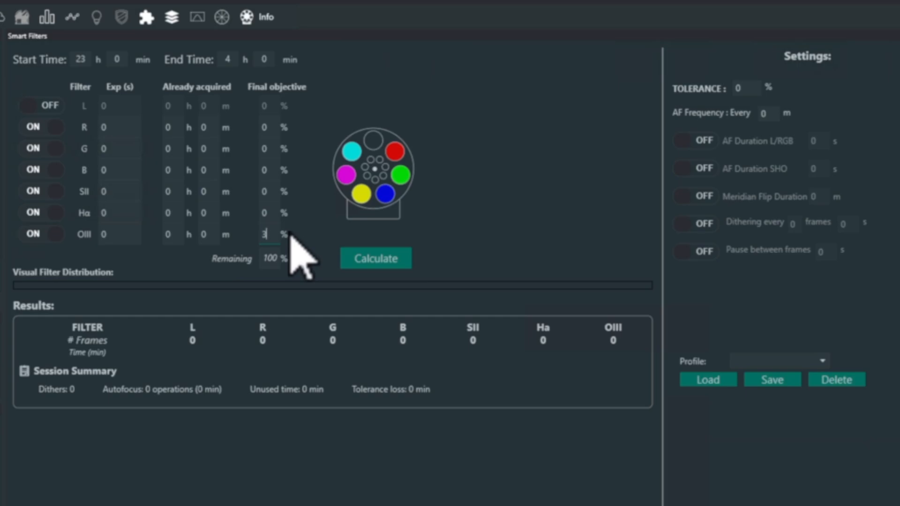
text(3)
click(261, 214)
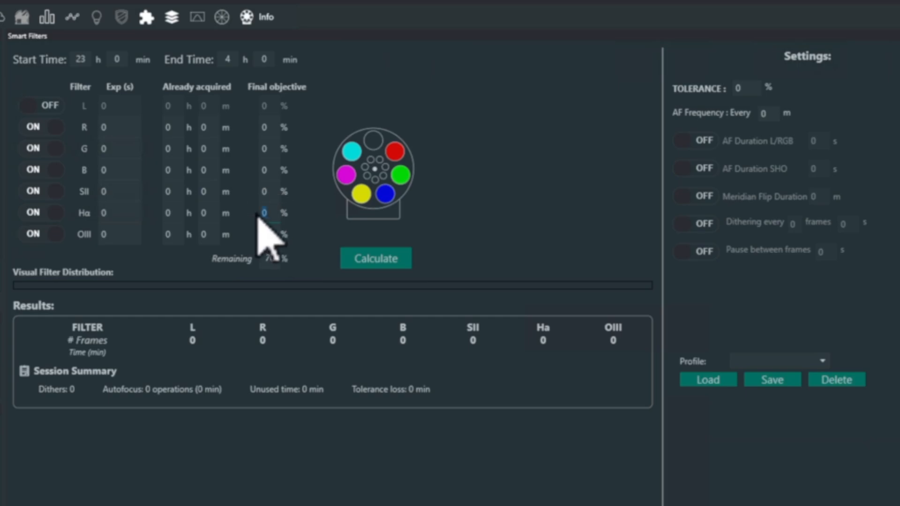
text(30)
click(259, 195)
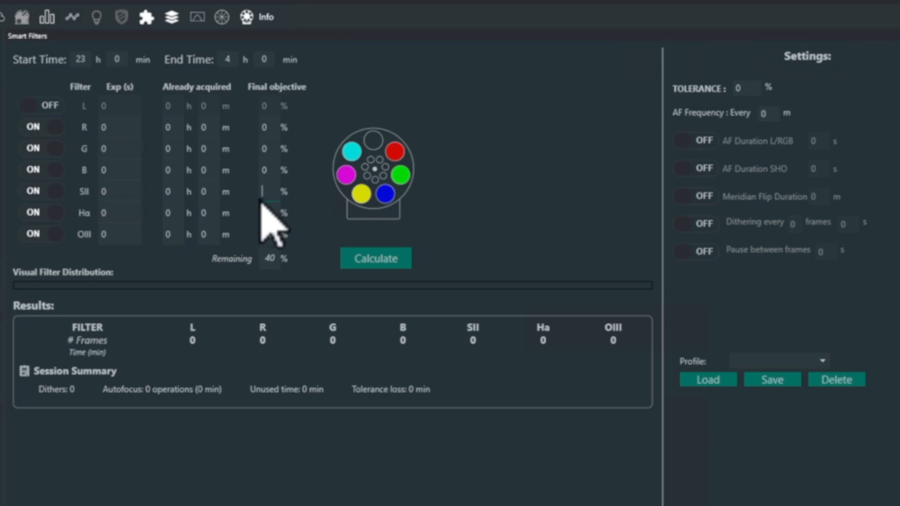
text(30)
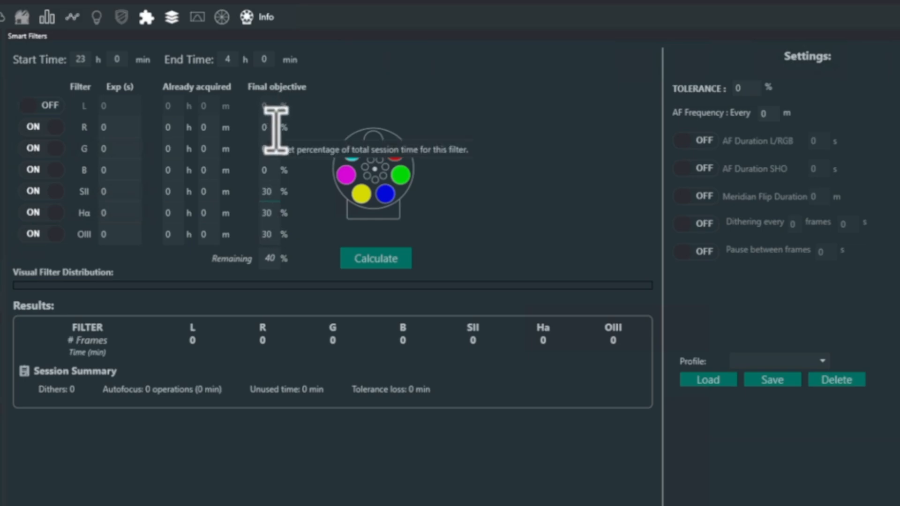
Step: Set the final objective to 3 % for each of the R, G and B filters
click(268, 129)
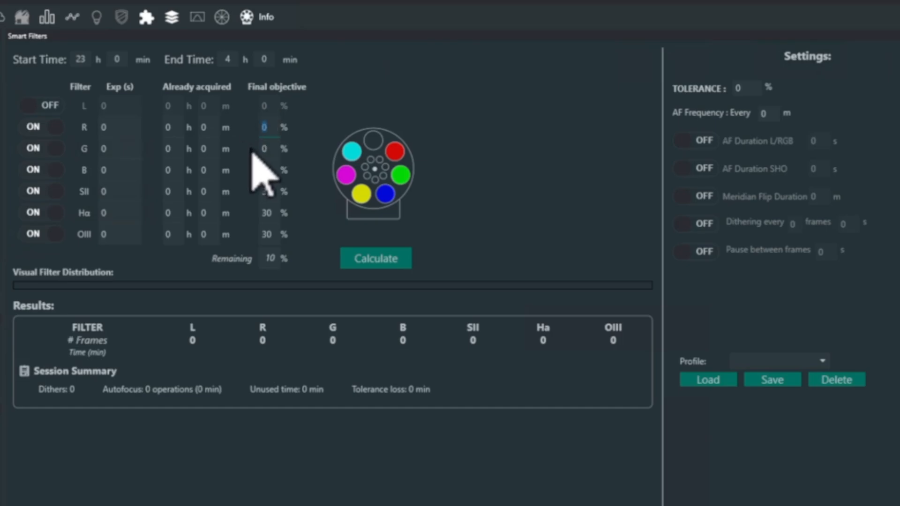
text(3)
click(264, 149)
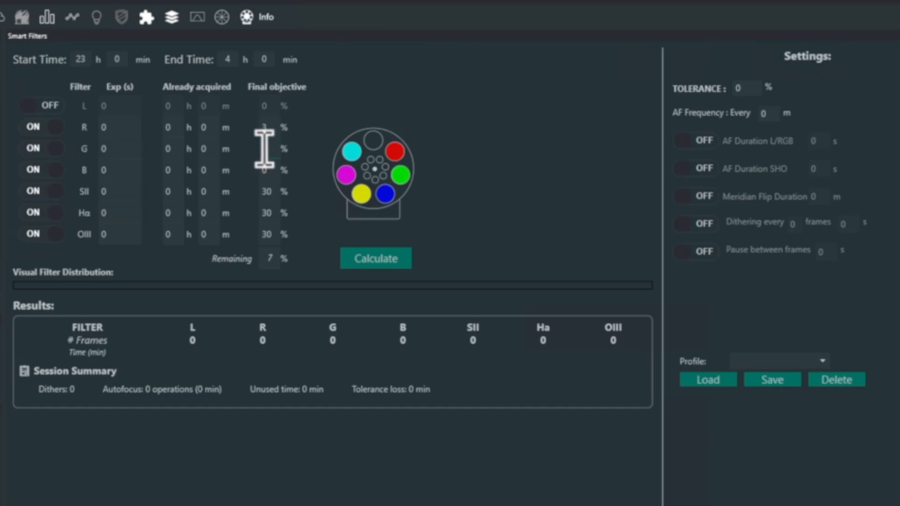
text(3)
click(275, 171)
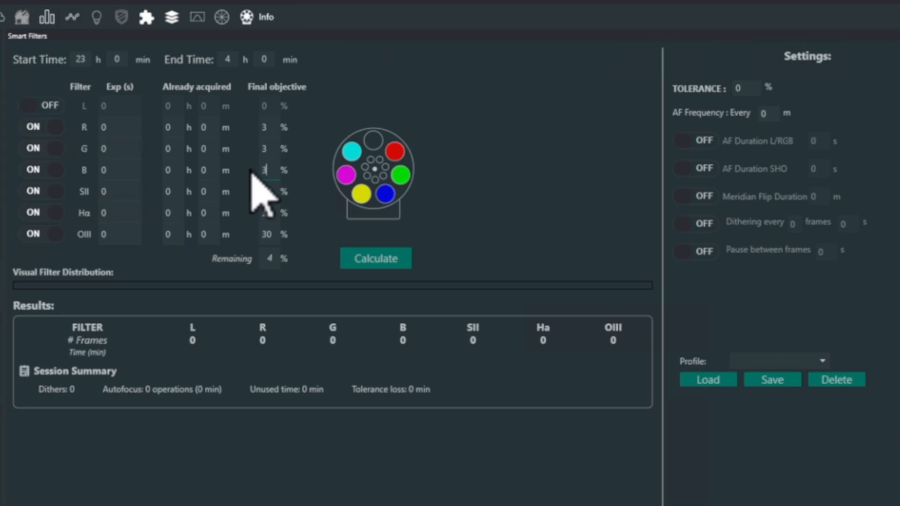
Step: Set the exposure time to 180 s for OIII, Ha and SII, and 30 s for R, G and B
click(124, 233)
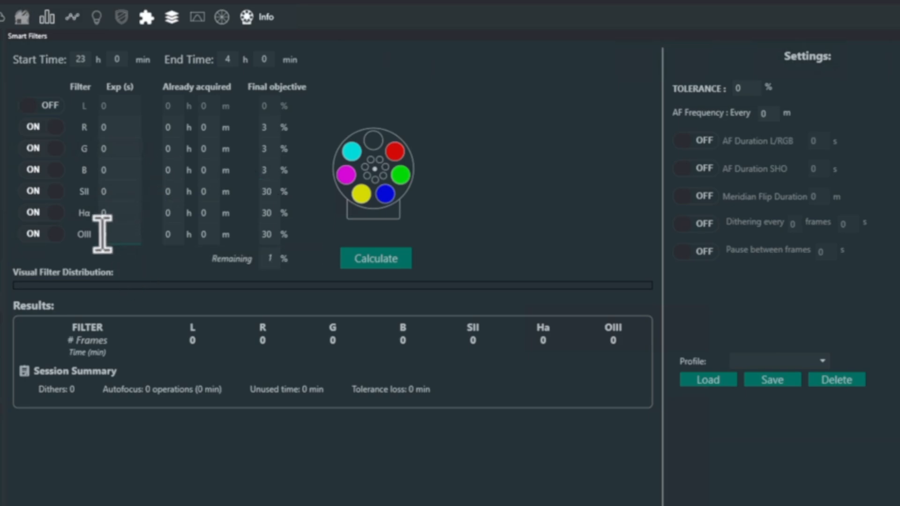
text(180)
click(125, 215)
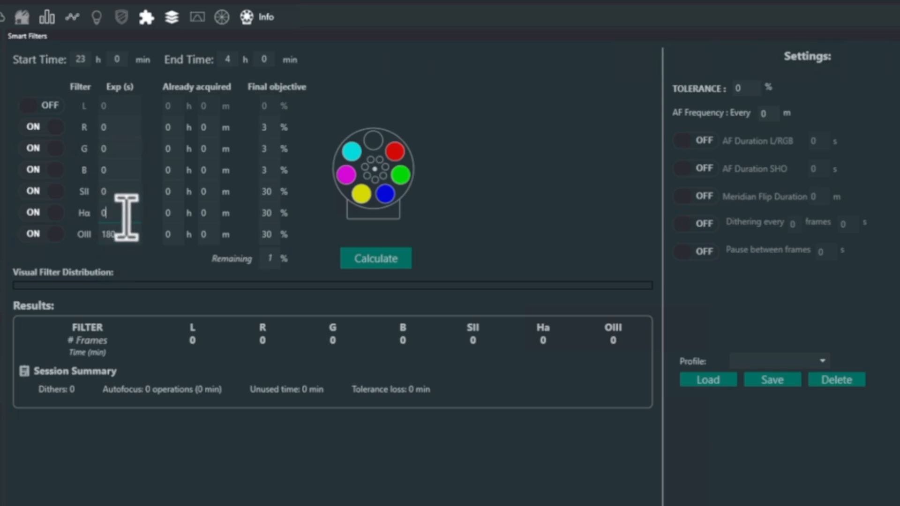
drag(126, 217, 100, 216)
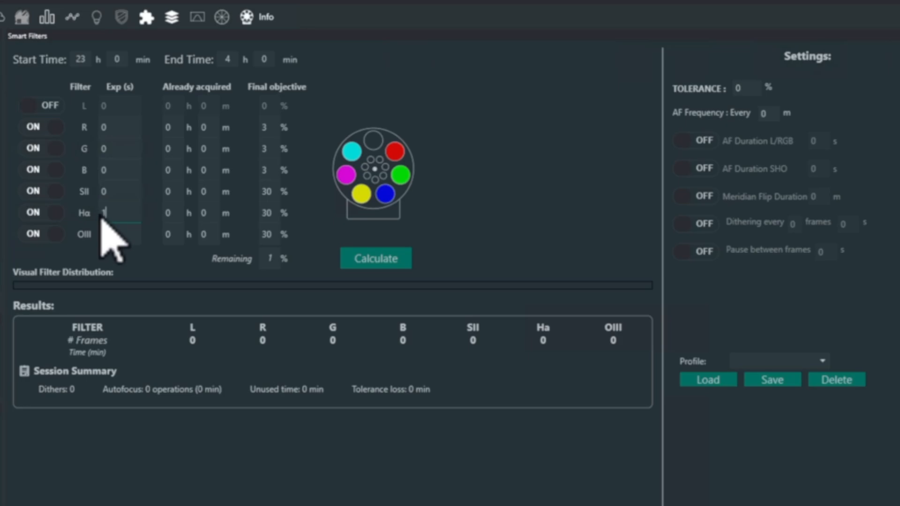
text(180)
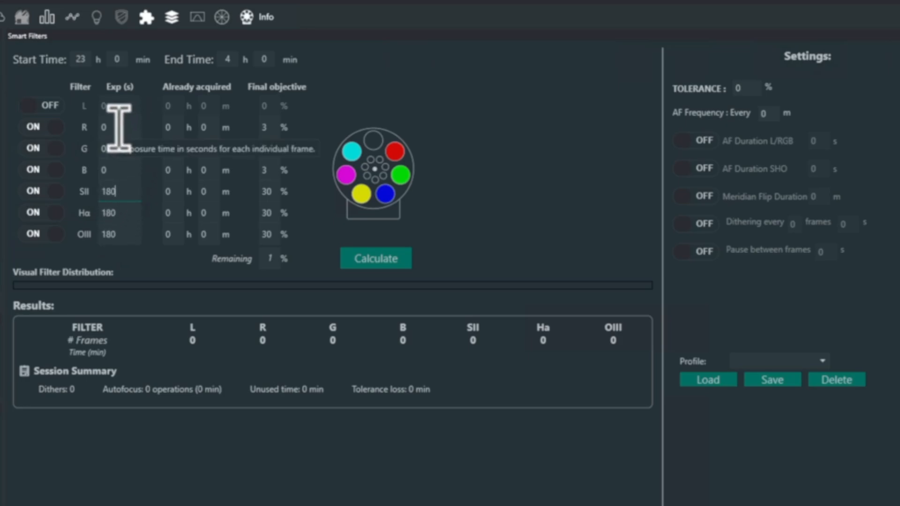
drag(118, 127, 97, 130)
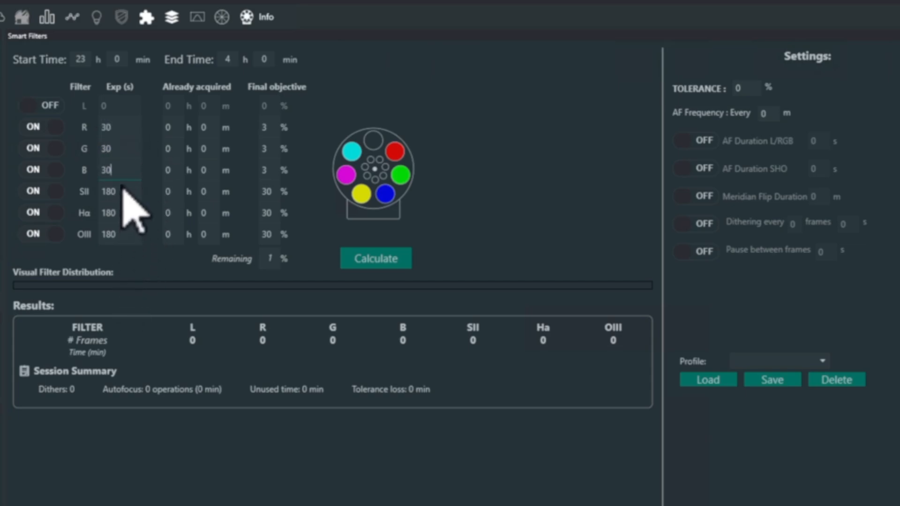
Step: Calculate the plan, then set Ha's already acquired time to 90 minutes and recalculate
click(382, 266)
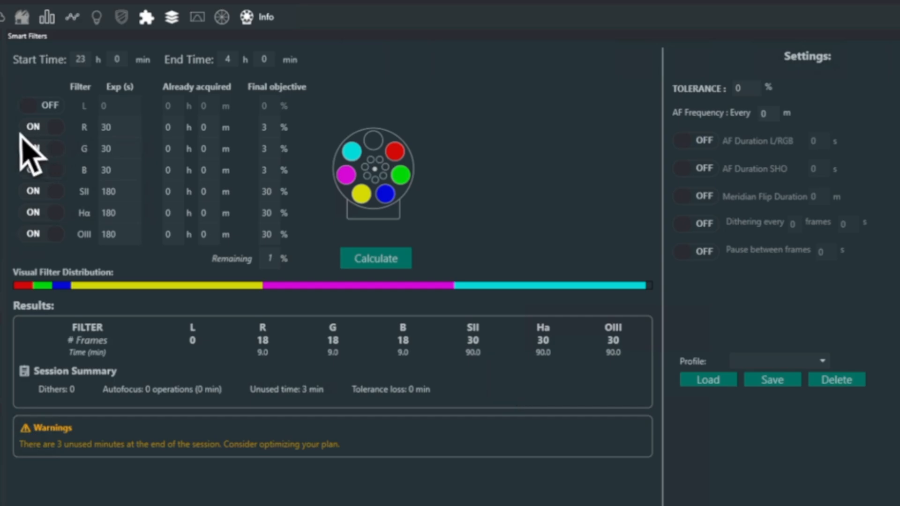
double_click(217, 213)
text(90)
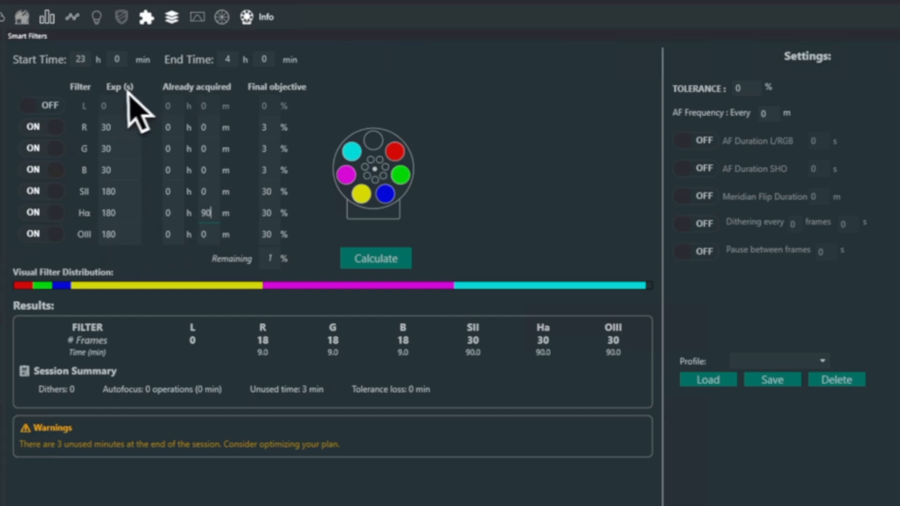
click(370, 260)
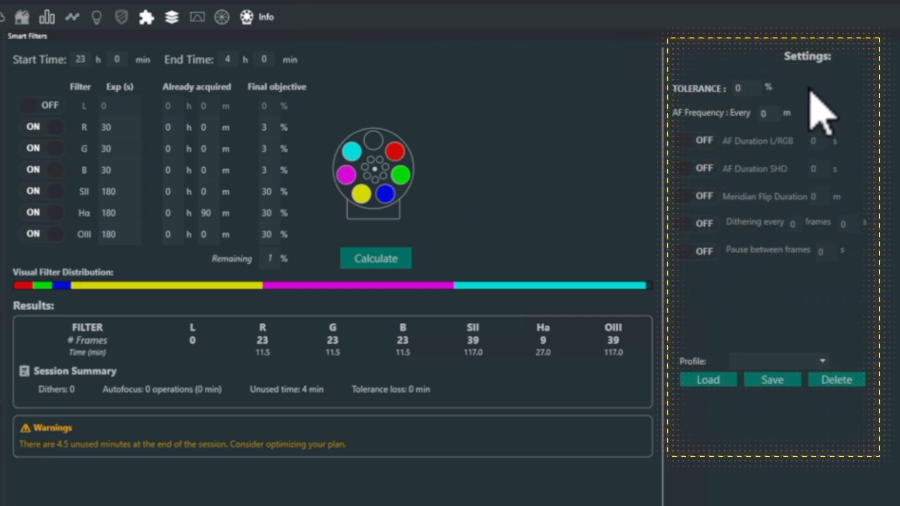
Step: Set the tolerance to 5 % and the autofocus frequency to every 90 minutes
click(746, 88)
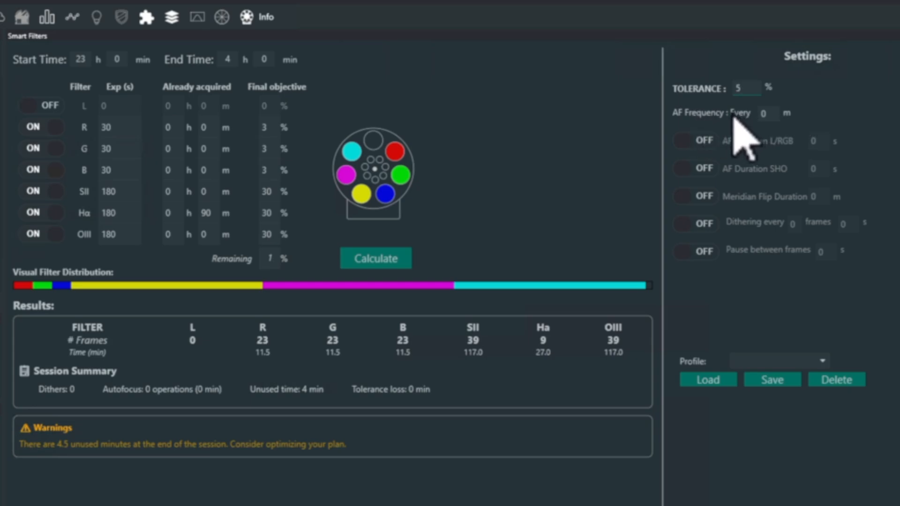
click(769, 114)
drag(777, 114, 755, 114)
text(90)
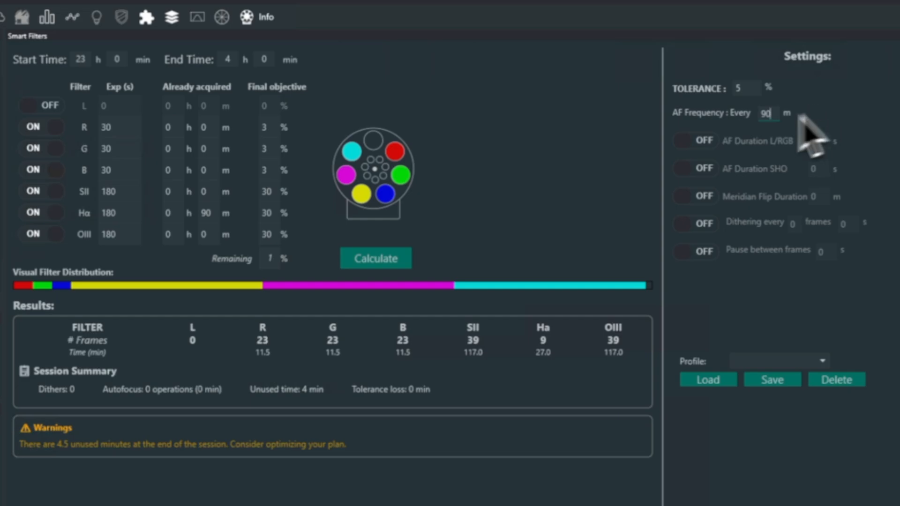
Step: Enable the L/RGB and SHO autofocus durations and set both to 120 s
click(699, 143)
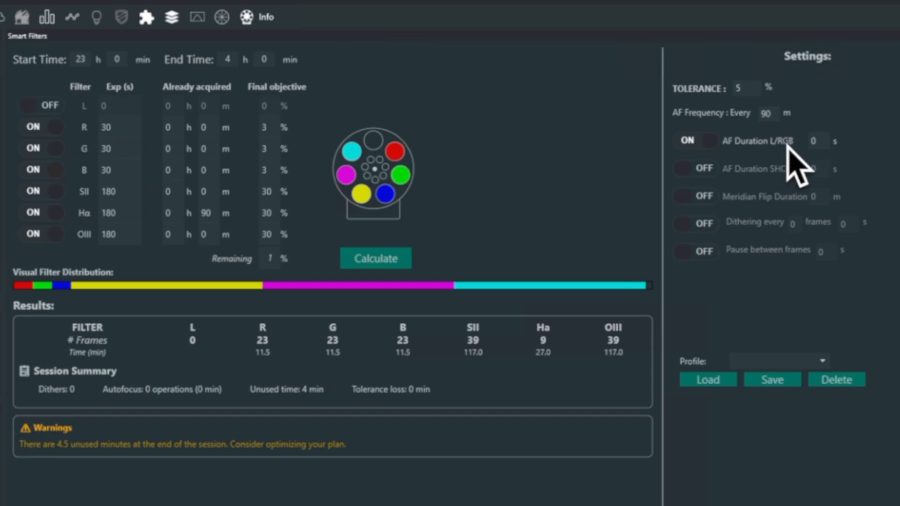
double_click(813, 141)
text(120)
click(689, 169)
double_click(813, 169)
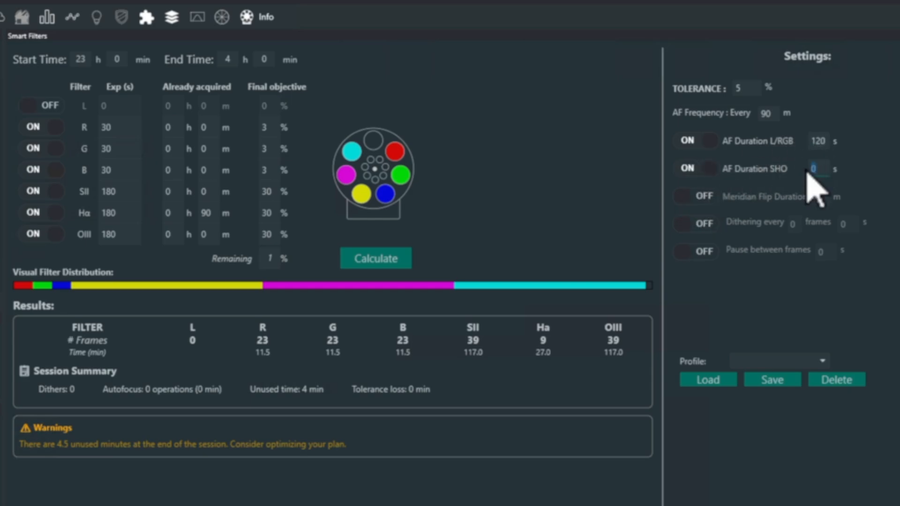
text(120)
Step: Enable the meridian flip duration and set it to 3 minutes
click(701, 197)
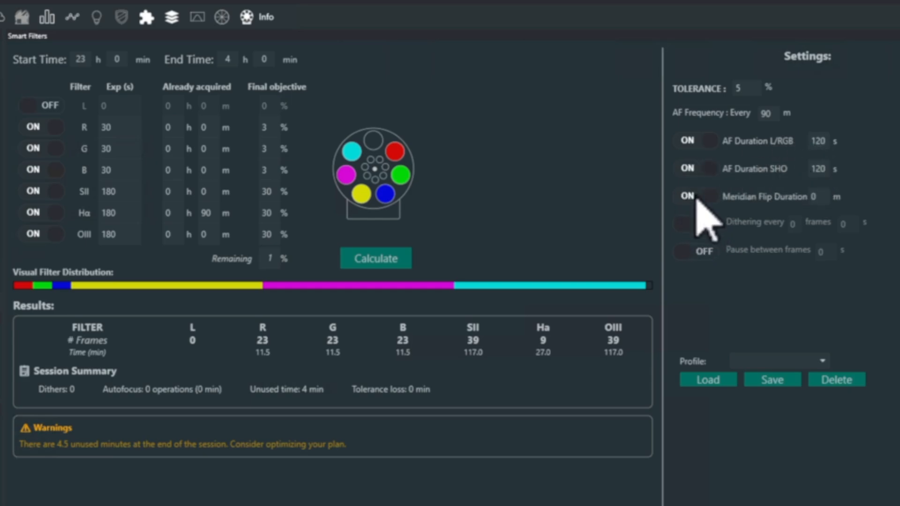
right_click(816, 195)
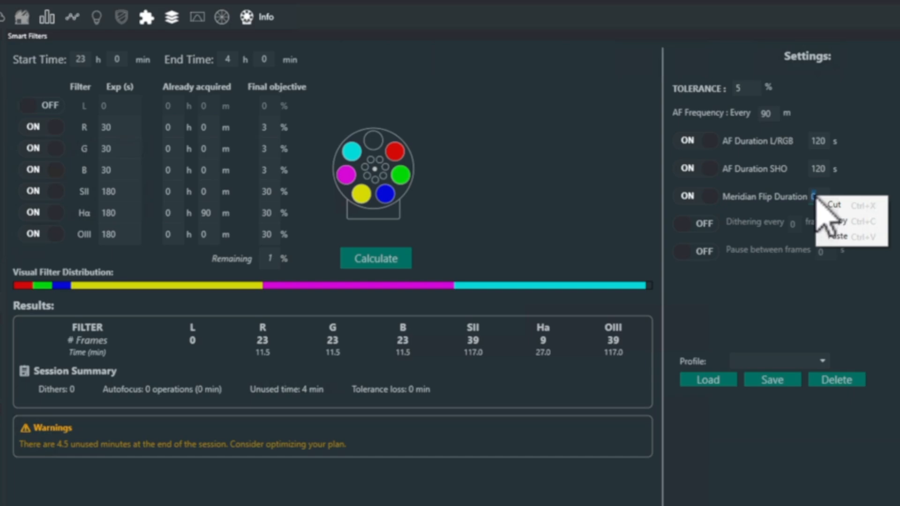
click(818, 196)
text(3)
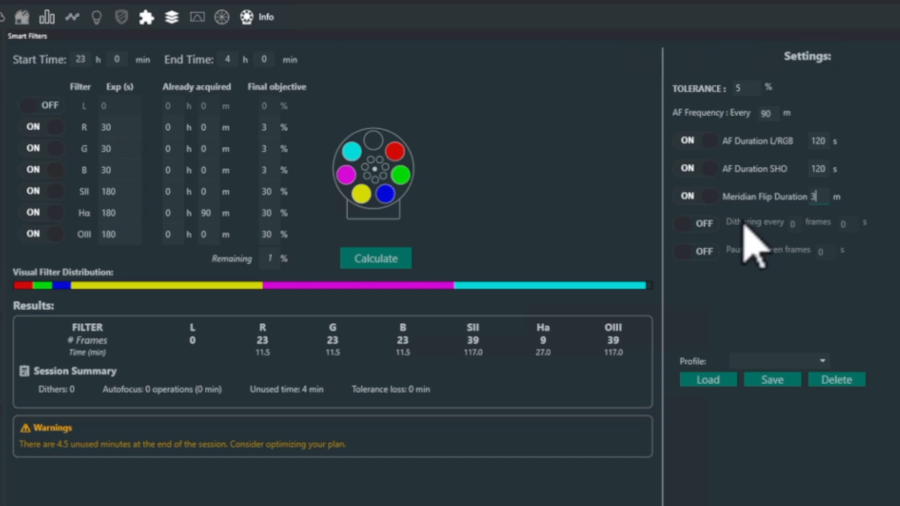
Step: Enable dithering every 1 frame with a duration of 20 s, then recalculate the plan
click(702, 224)
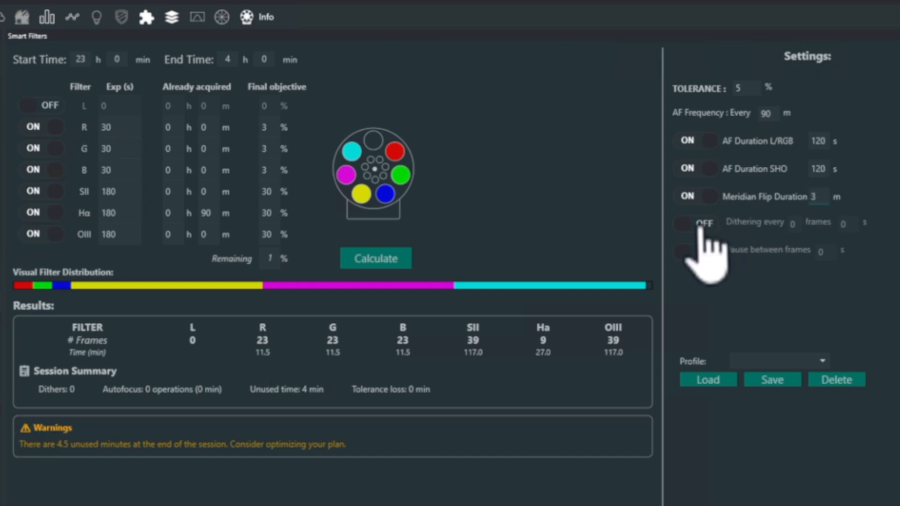
click(803, 223)
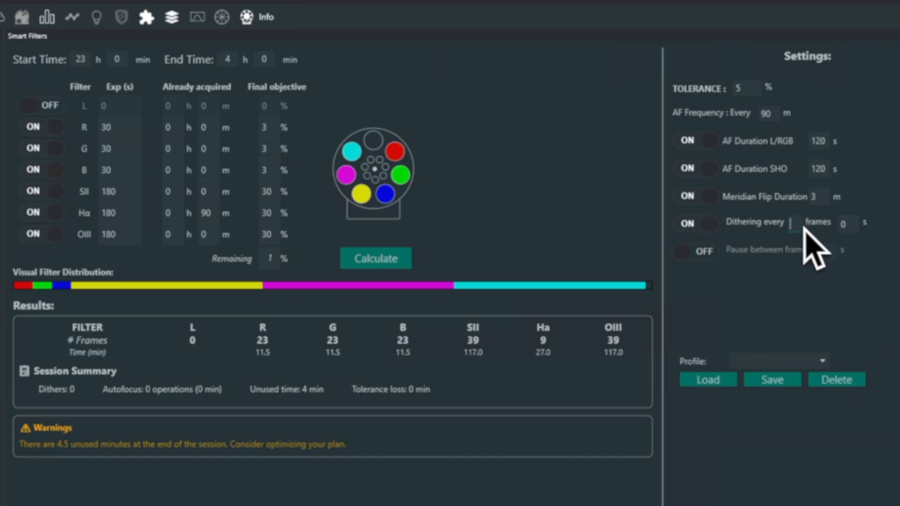
click(856, 223)
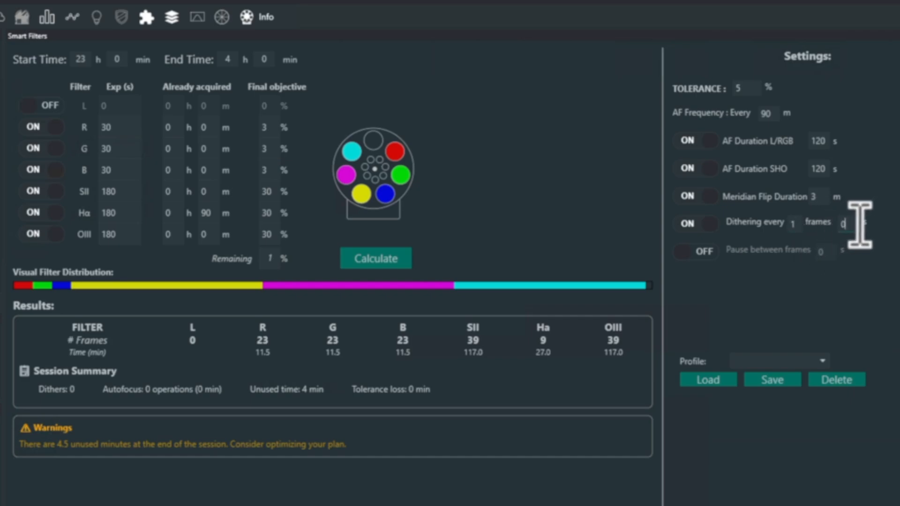
text(20)
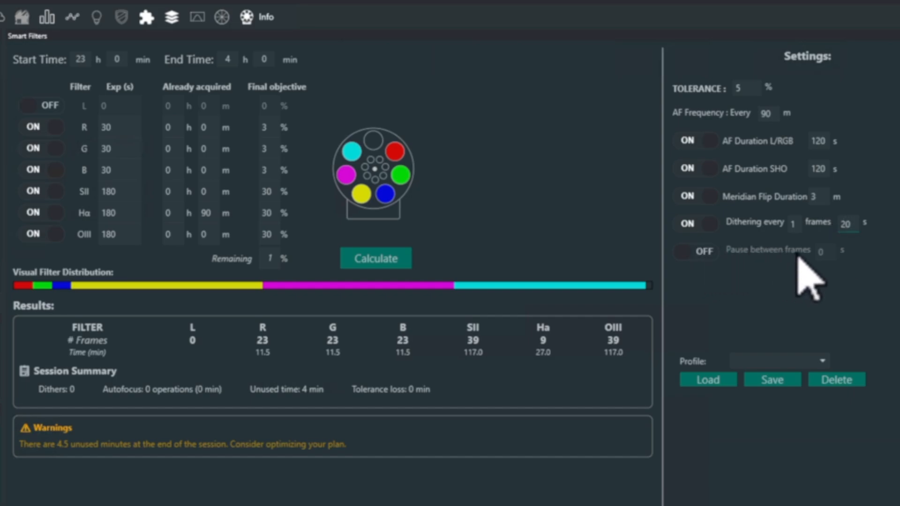
click(366, 261)
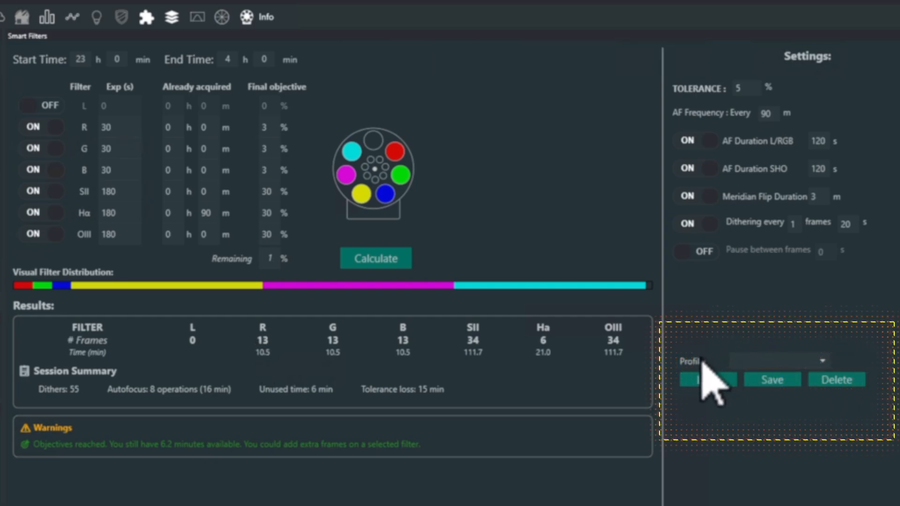
Step: Load the LRGB Standard profile into the filter plan
click(822, 361)
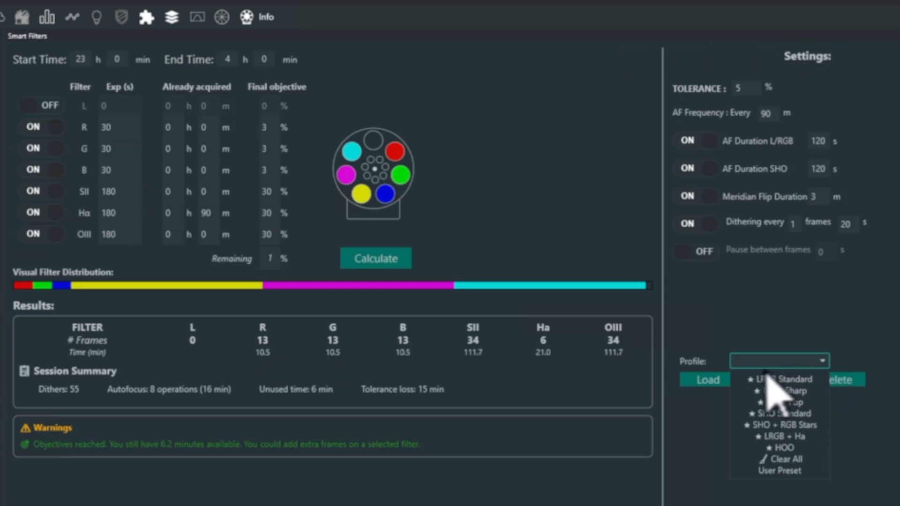
click(801, 378)
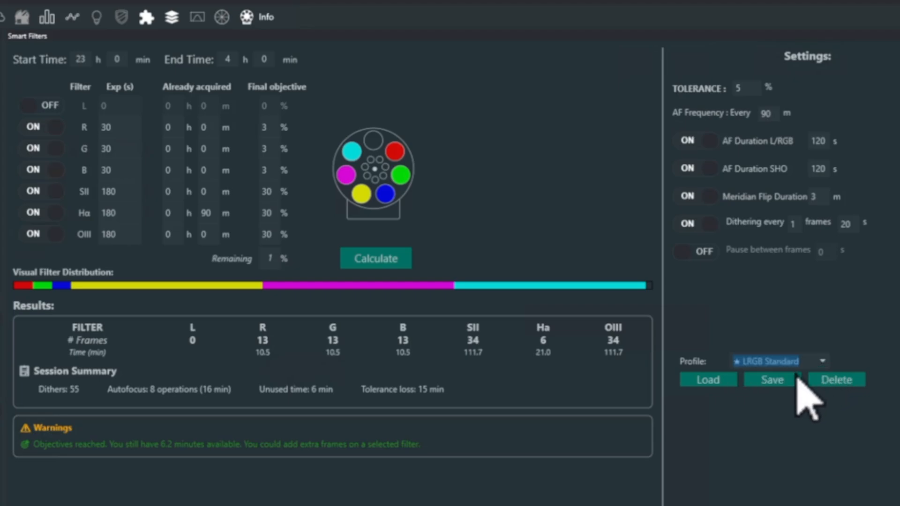
click(715, 381)
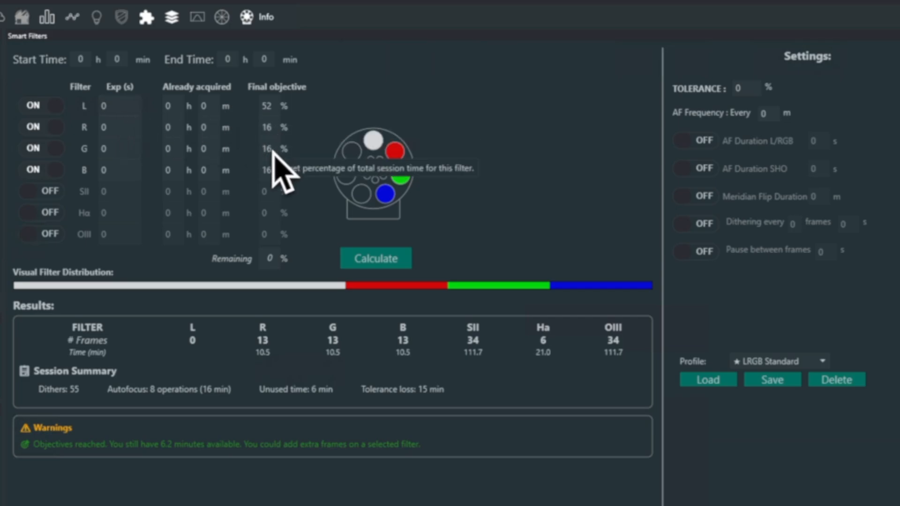
Step: Load the SHO Standard profile in place of the current filter plan
click(769, 363)
click(788, 413)
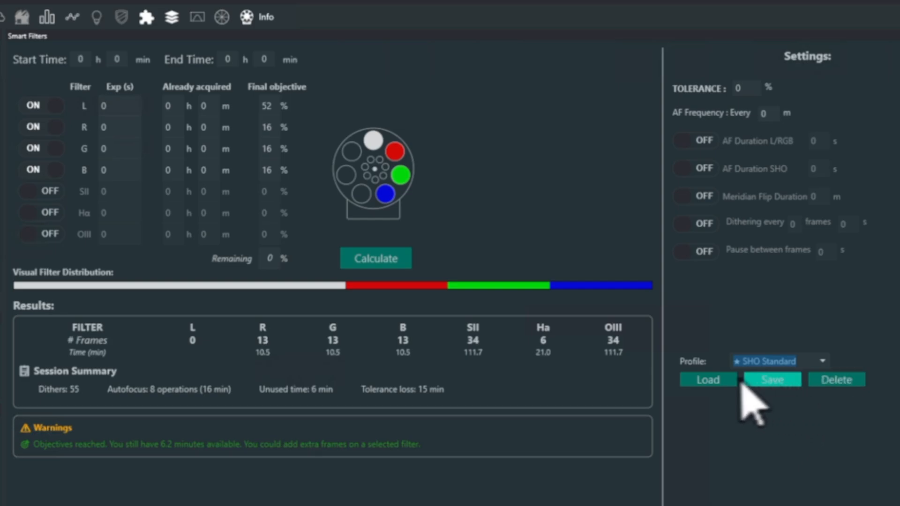
click(715, 380)
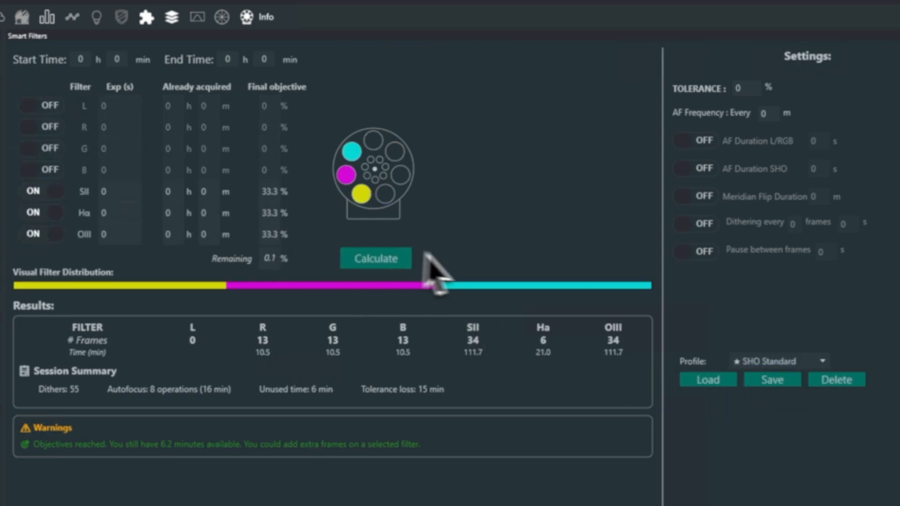
Step: Switch the filter plan to the SHO + RGB Stars profile and load it
click(809, 363)
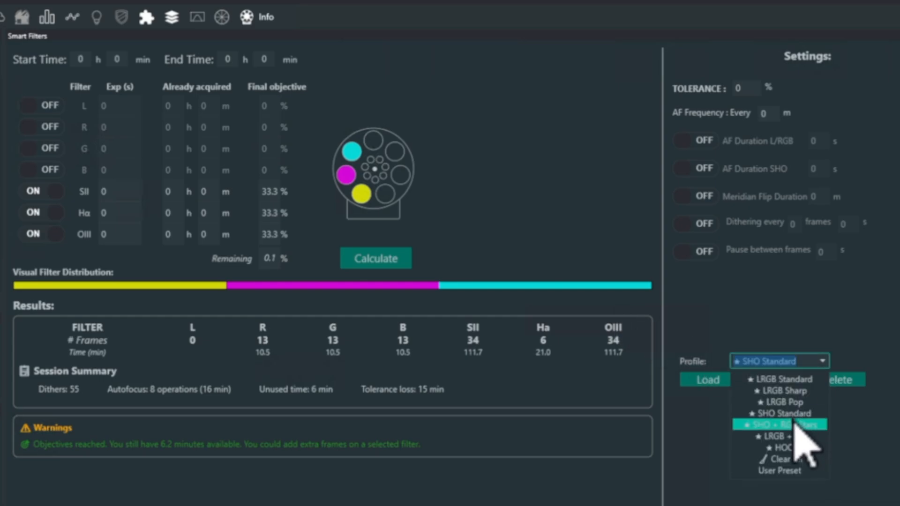
click(793, 424)
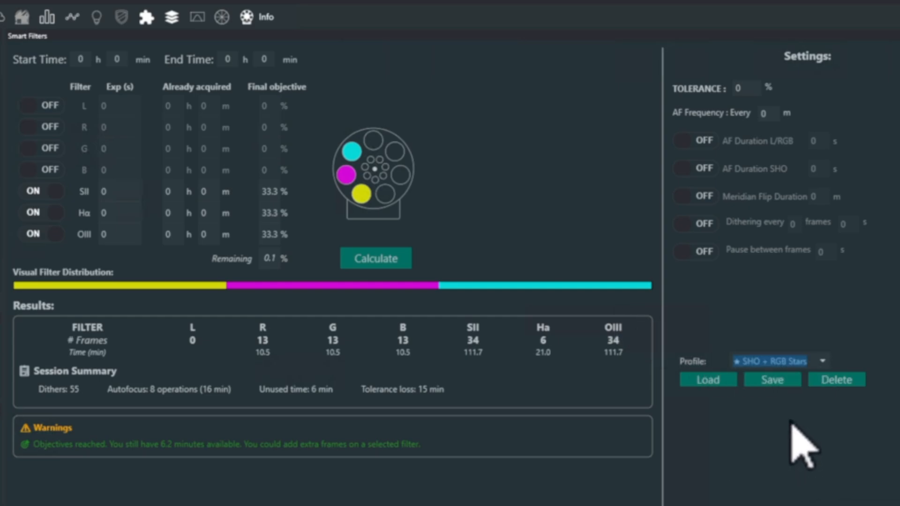
click(712, 382)
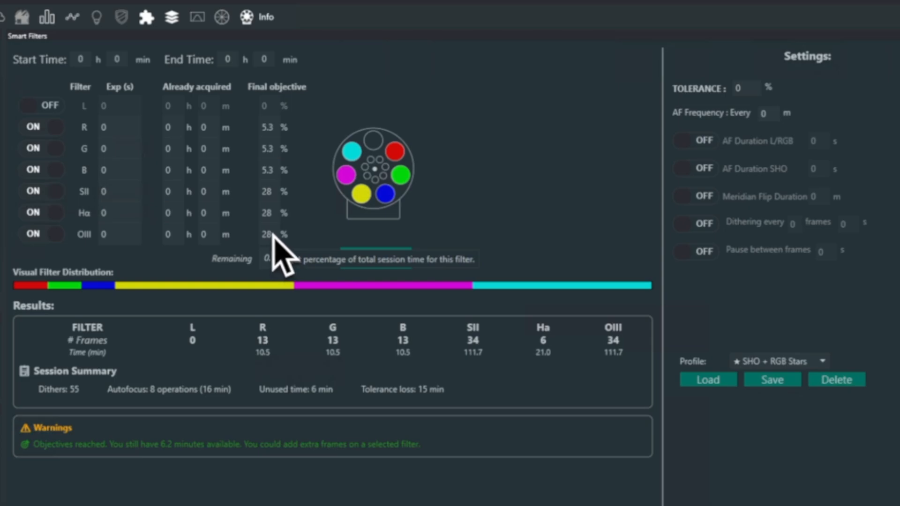
Step: Load the LRGB + Ha profile and keep it as the selected profile
click(754, 360)
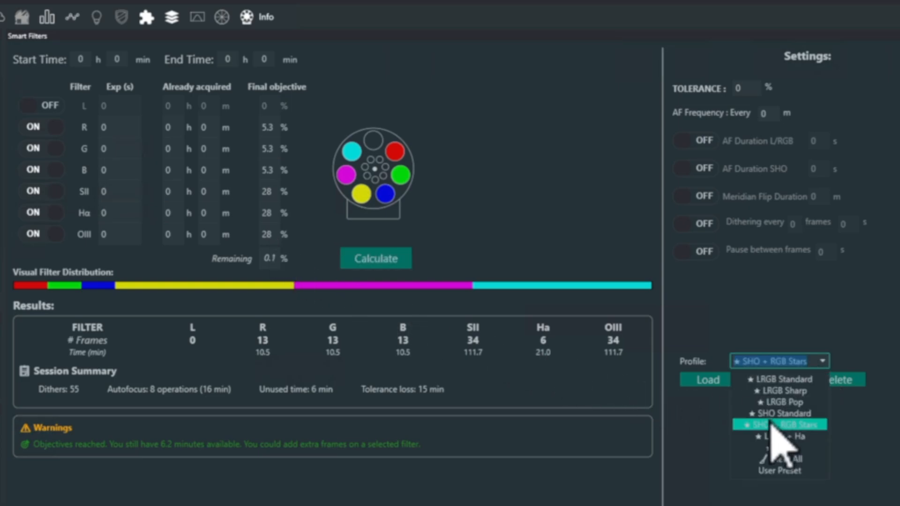
click(799, 437)
click(715, 380)
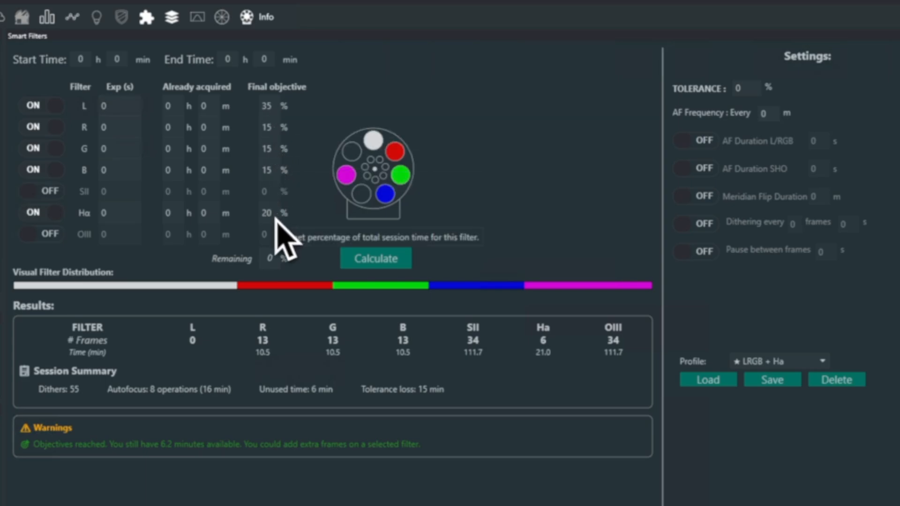
click(818, 363)
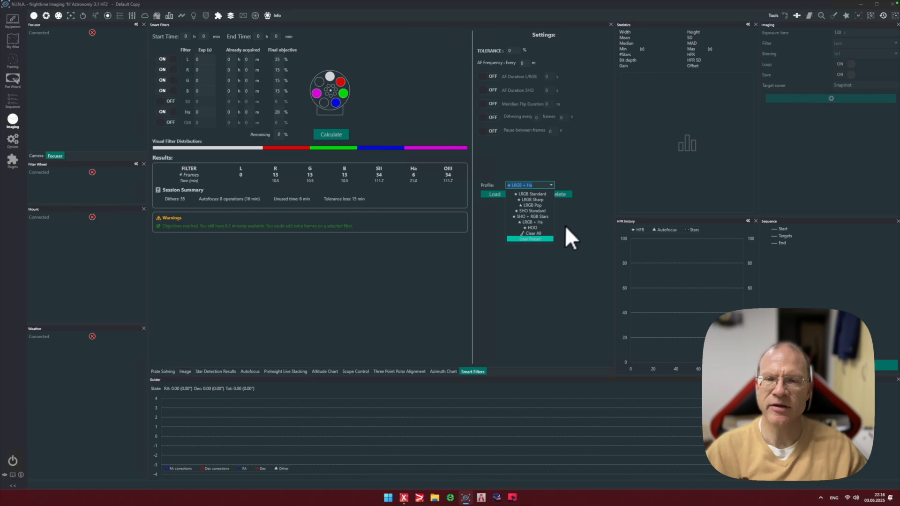
click(565, 226)
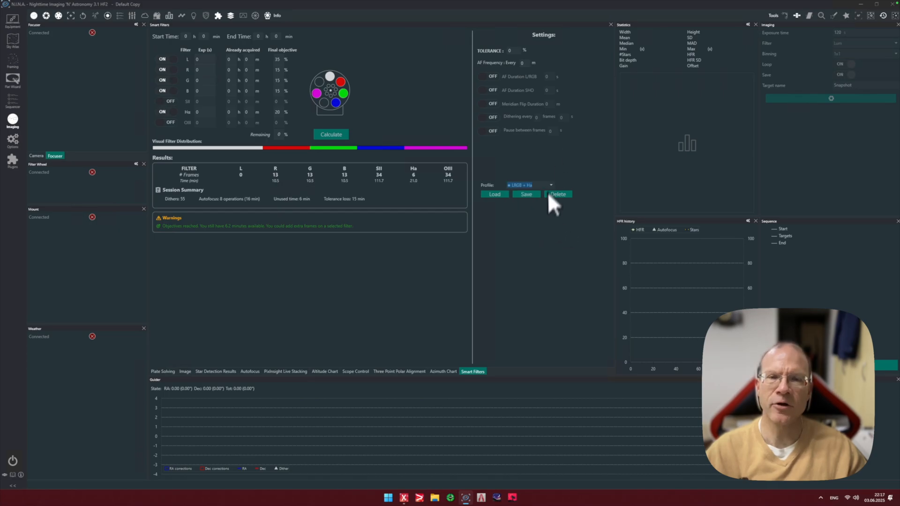